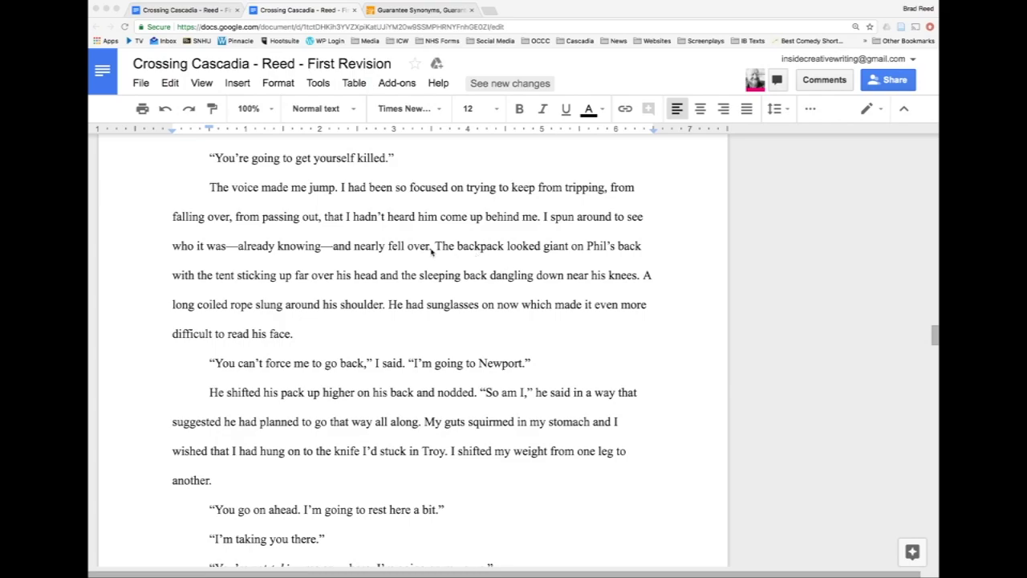
scroll(465, 276, "down", 2)
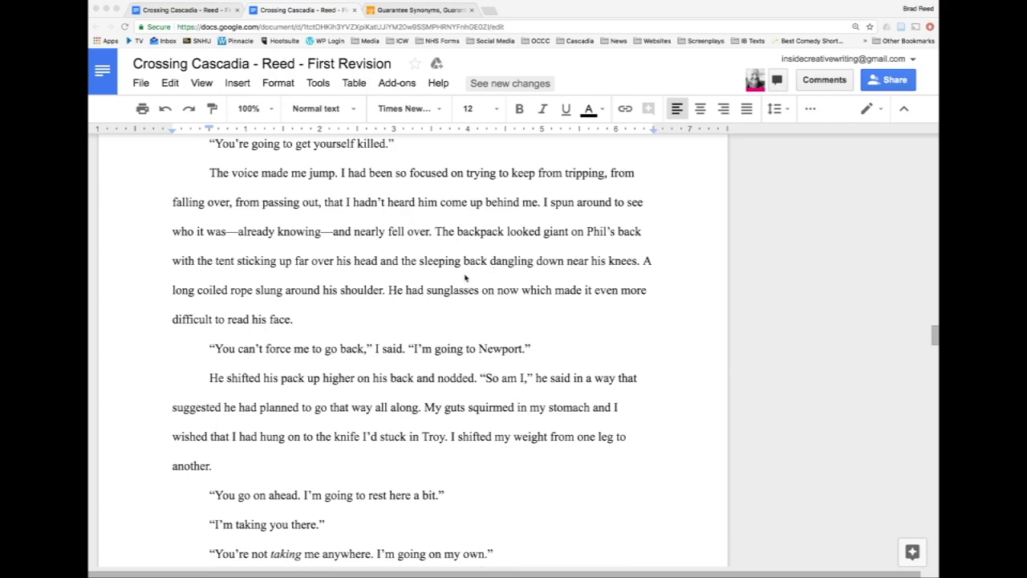
scroll(465, 276, "up", 1)
scroll(465, 276, "down", 1)
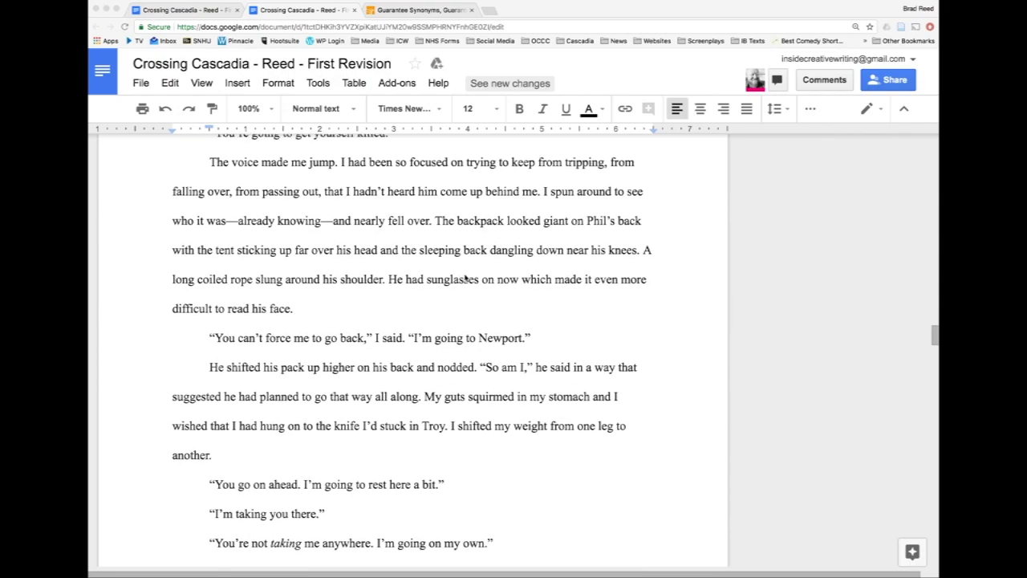
scroll(464, 276, "down", 1)
scroll(465, 277, "up", 2)
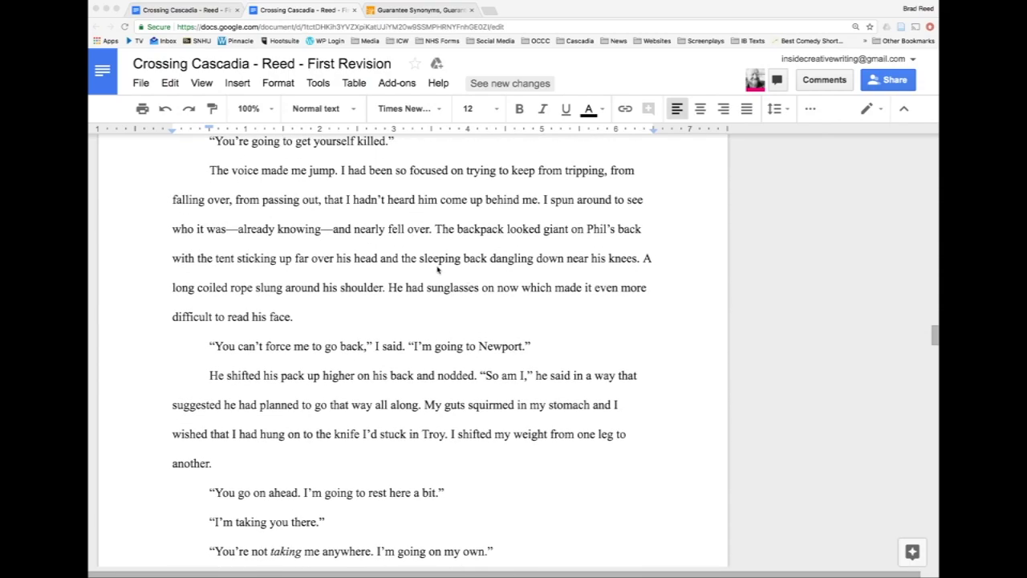
scroll(437, 271, "up", 1)
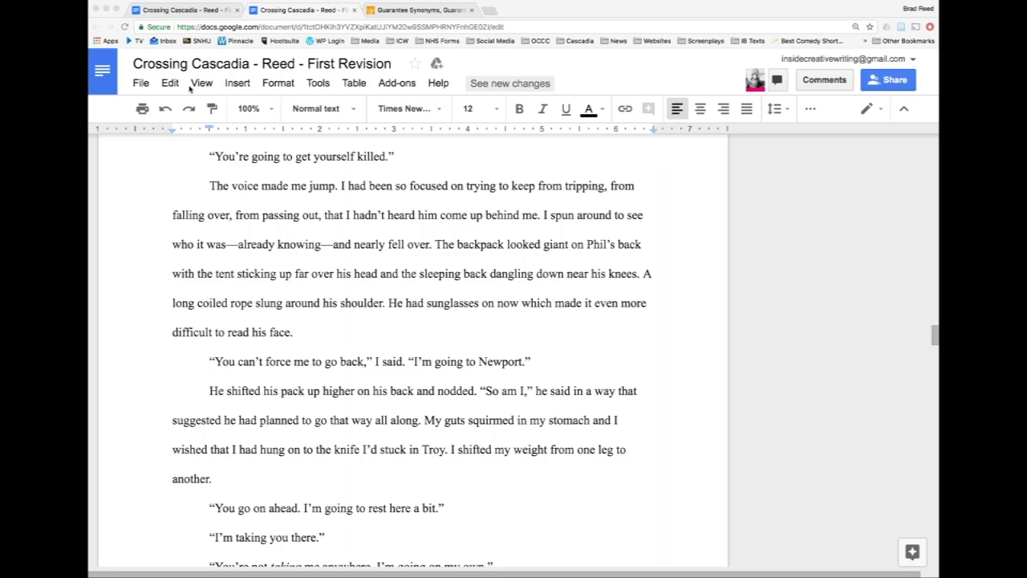
left_click(142, 88)
left_click(141, 85)
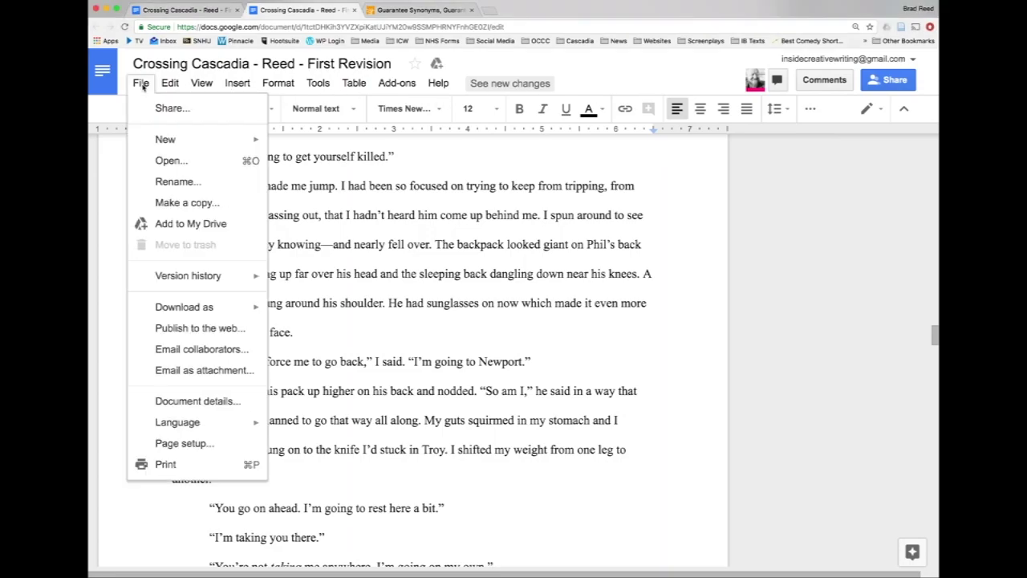
mouse_move(170, 86)
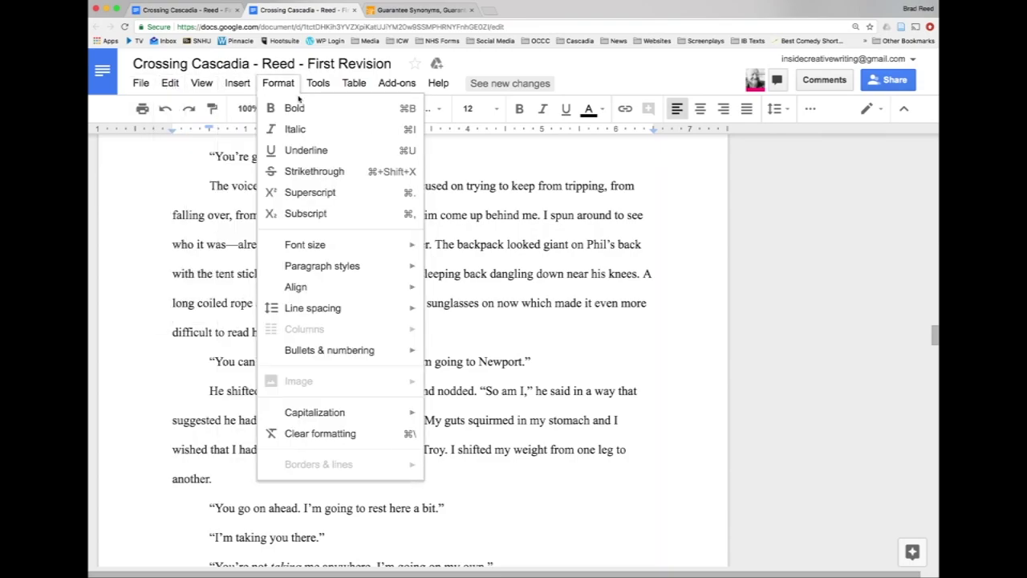
left_click(809, 201)
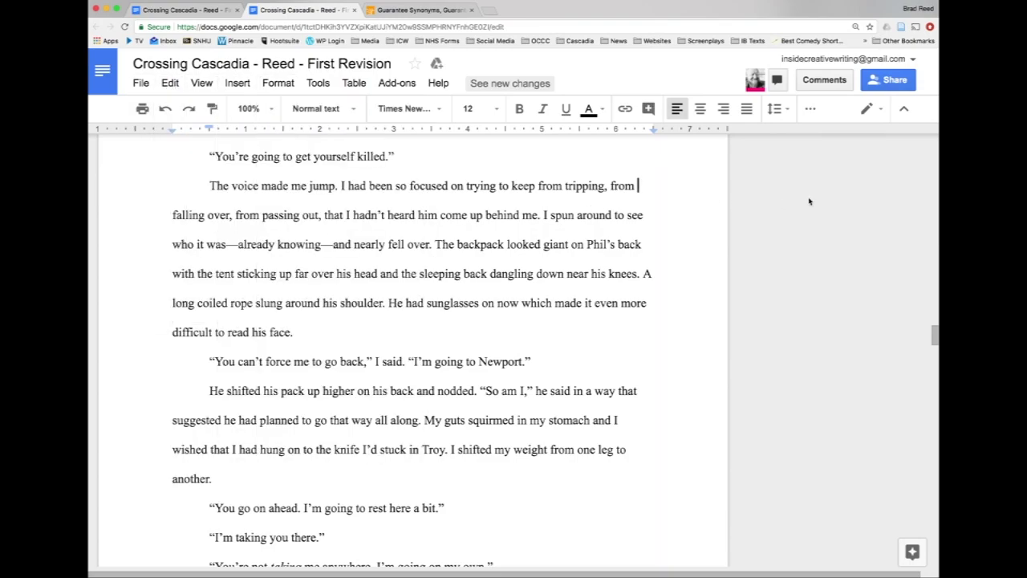
- Search the document for "way" and go to the first match, in the sentence about appeasing him
key("ctrl+f")
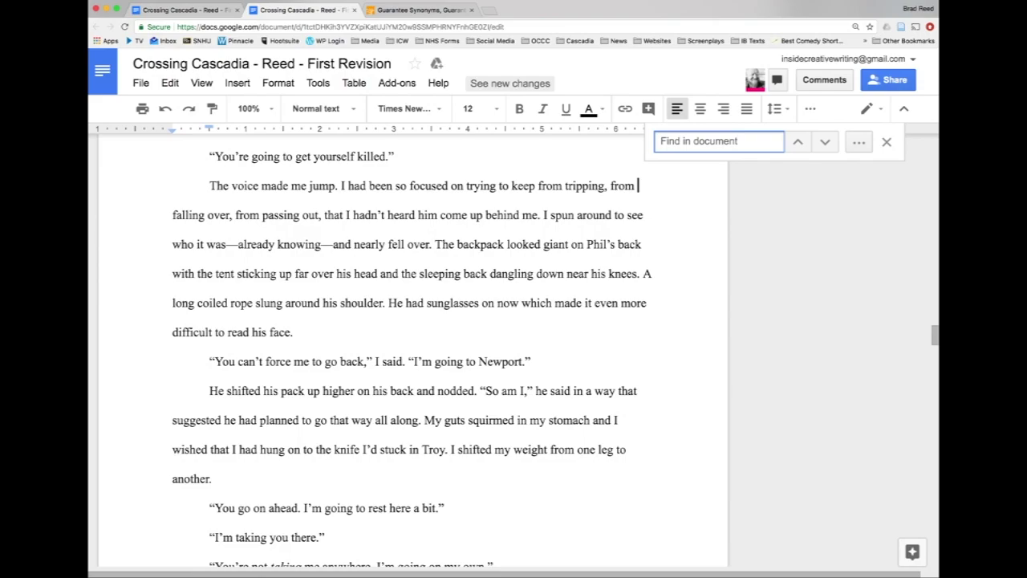
type("way")
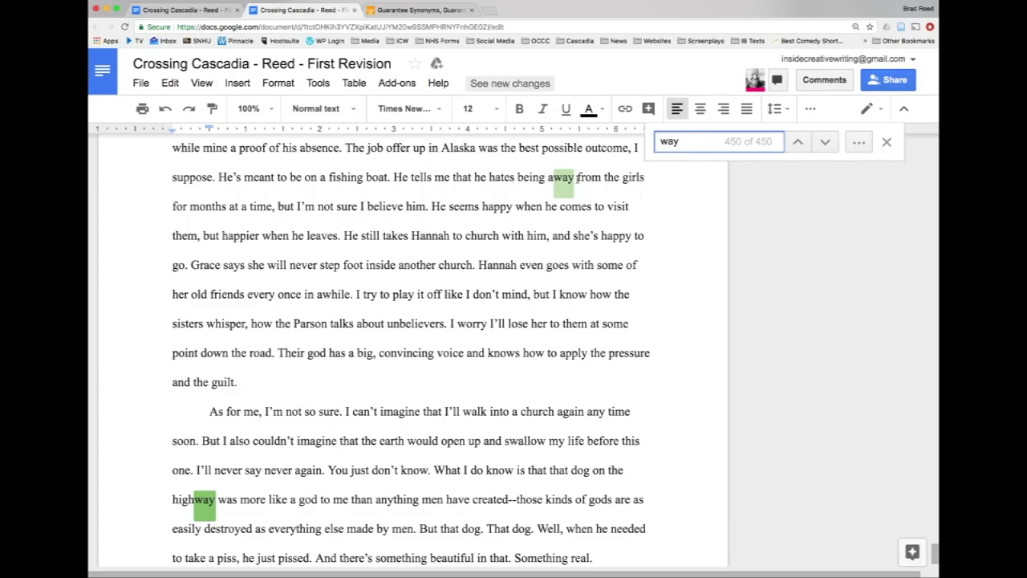
left_click(824, 142)
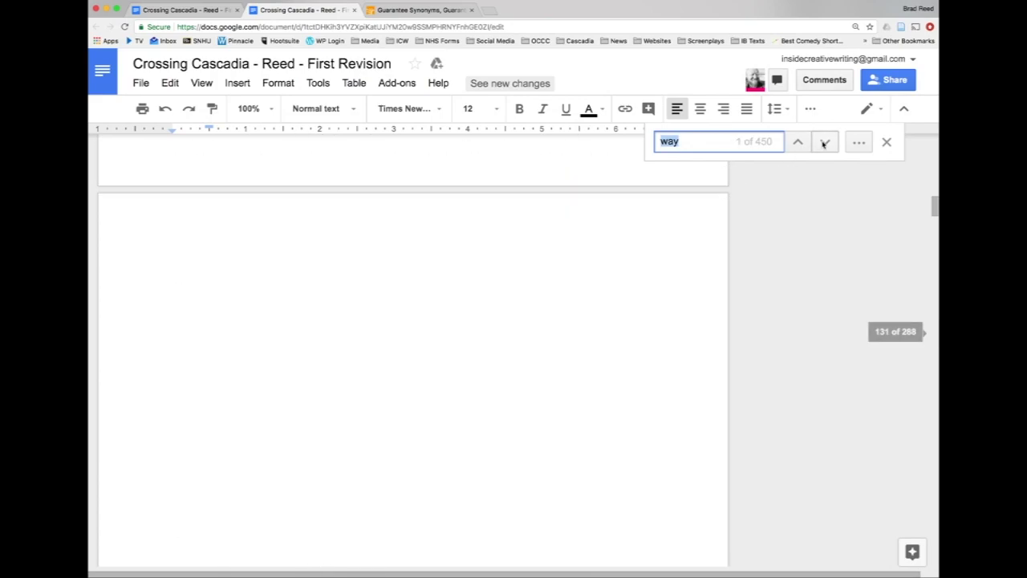
scroll(573, 183, "up", 1)
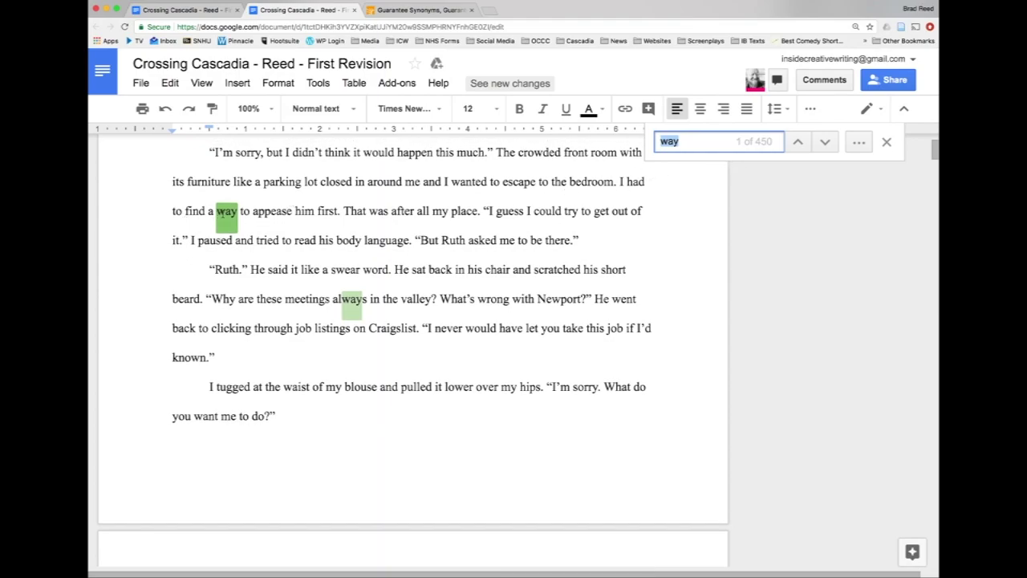
scroll(441, 217, "up", 1)
scroll(440, 216, "up", 1)
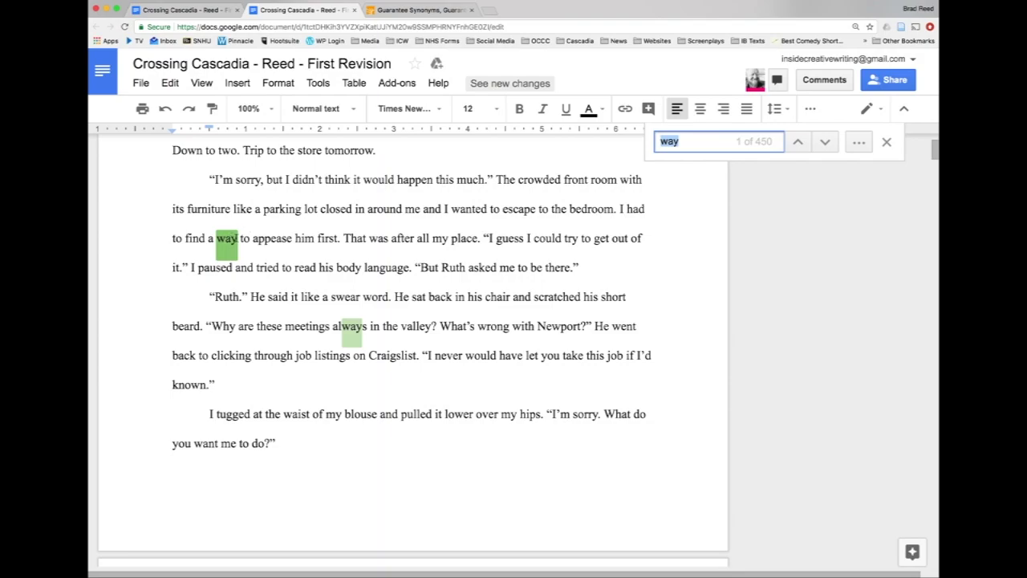
- Replace "way" with "means" in the sentence "I had to find a way to appease him first"
double_click(227, 241)
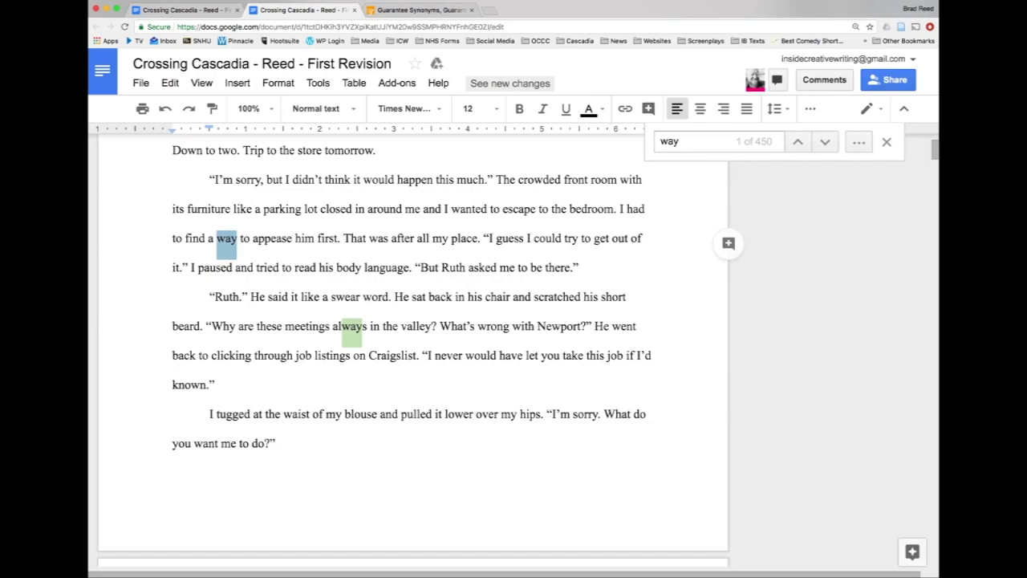
left_click(235, 246)
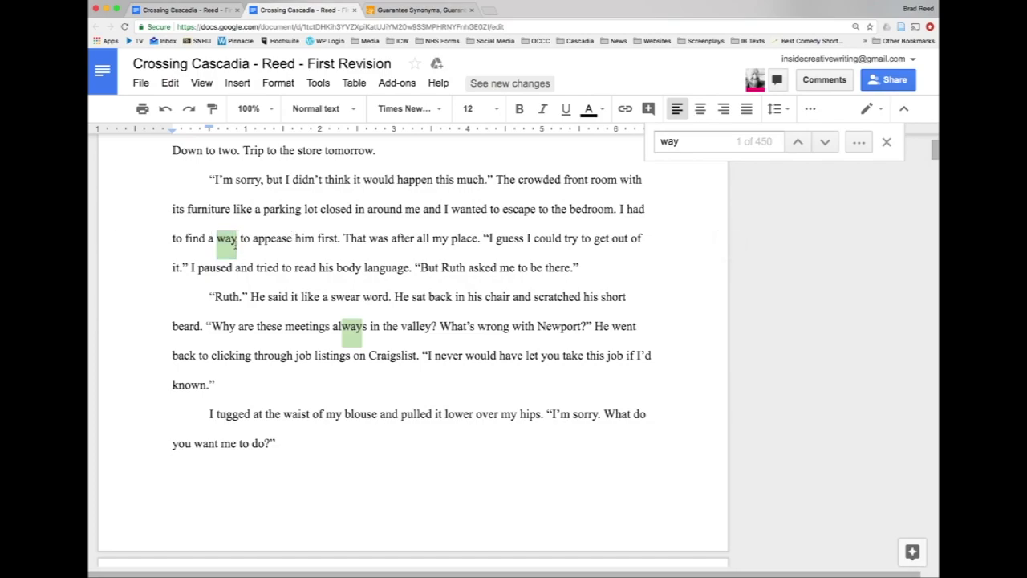
key("BackSpace")
key("BackSpace")
key("BackSpace")
type("means")
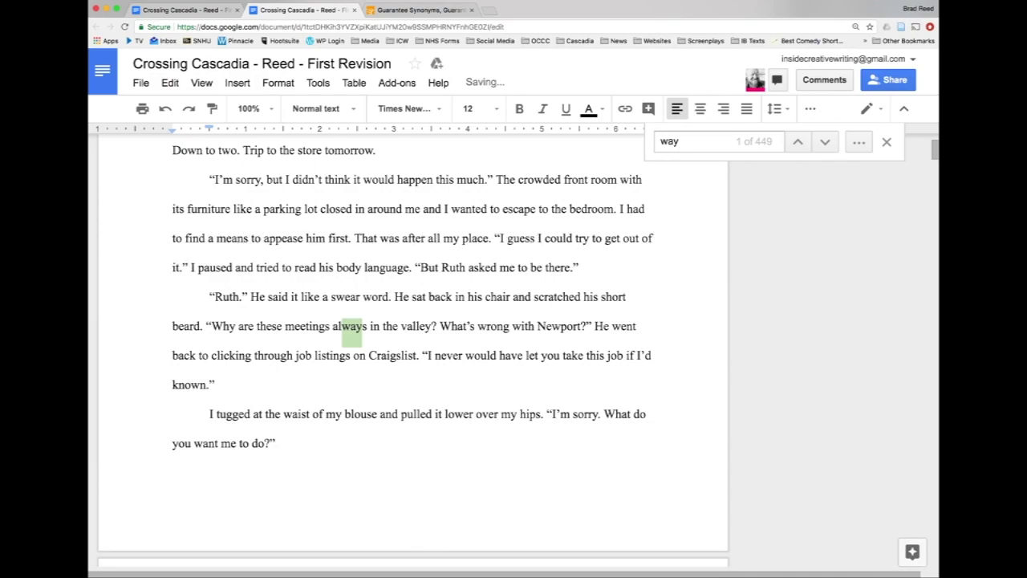
- Remove "means" from the sentence about appeasing him and put back the word "way"
key("BackSpace")
key("BackSpace")
key("BackSpace")
key("BackSpace")
key("BackSpace")
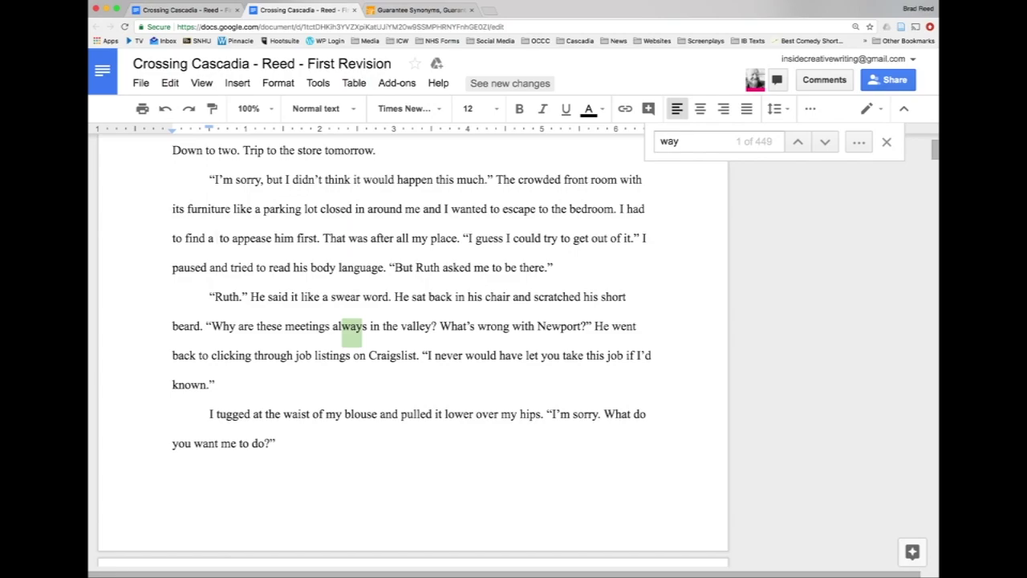
left_click(215, 238)
type("way")
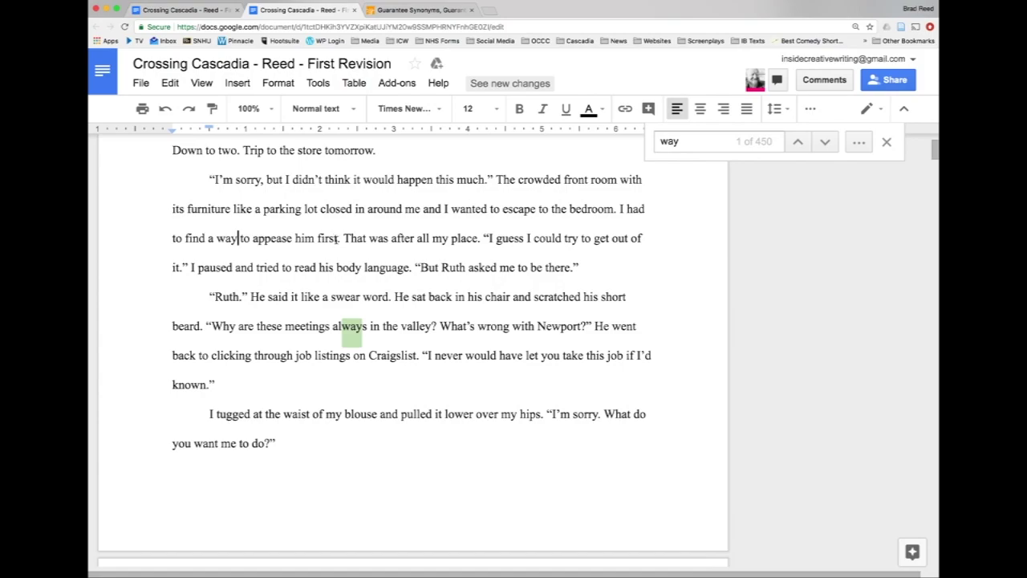
- Delete "to find a way" so the sentence reads "I had to appease him first"
left_click_drag(239, 238, 171, 239)
left_click(173, 239)
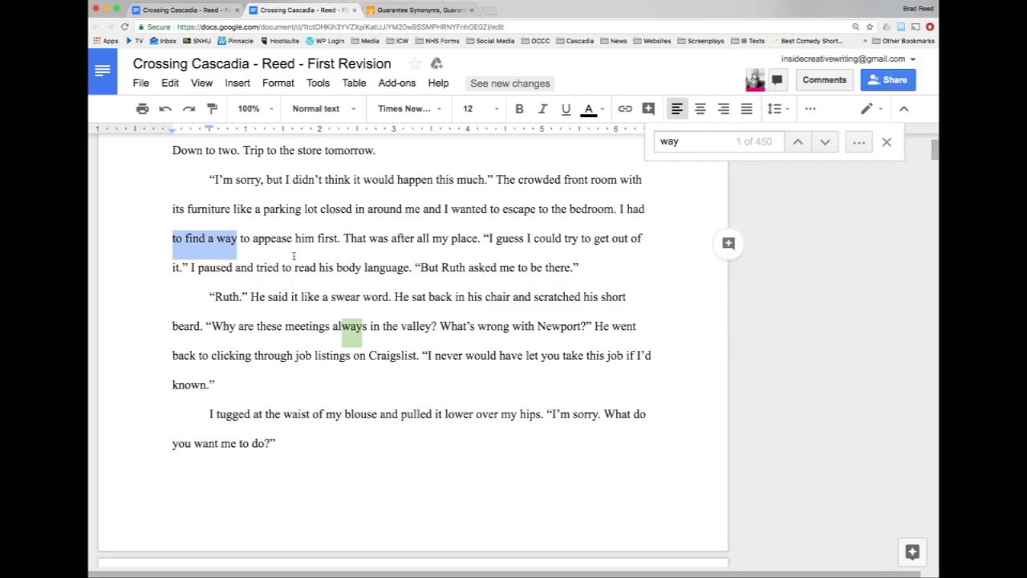
key("BackSpace")
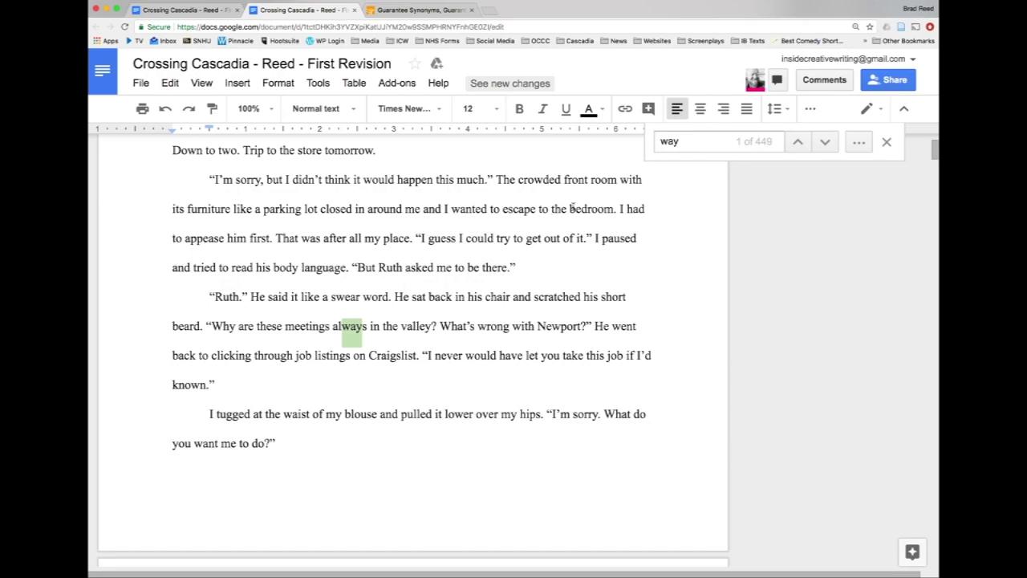
- Step through the next matches of "way" in the manuscript
left_click(825, 143)
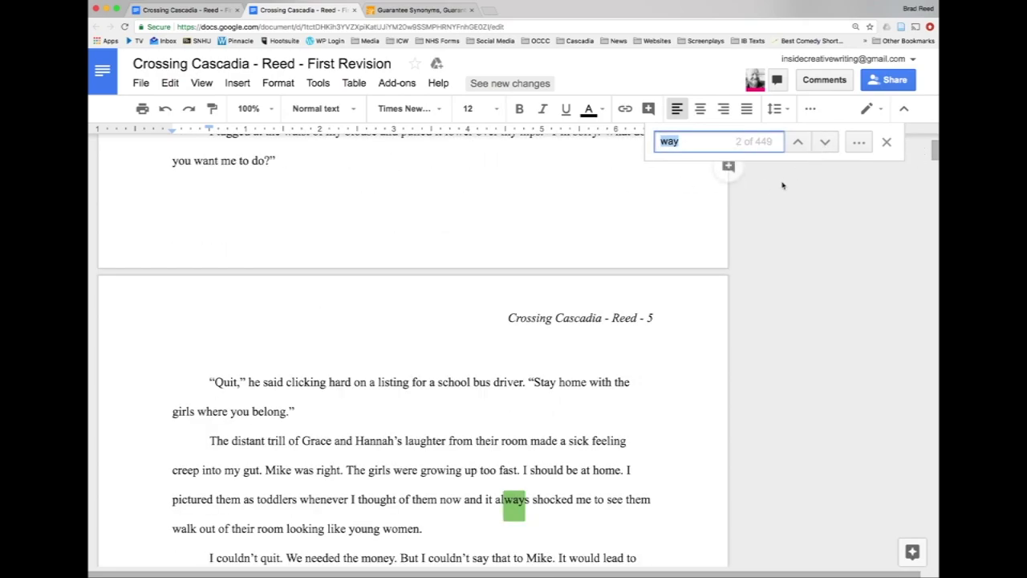
left_click(825, 143)
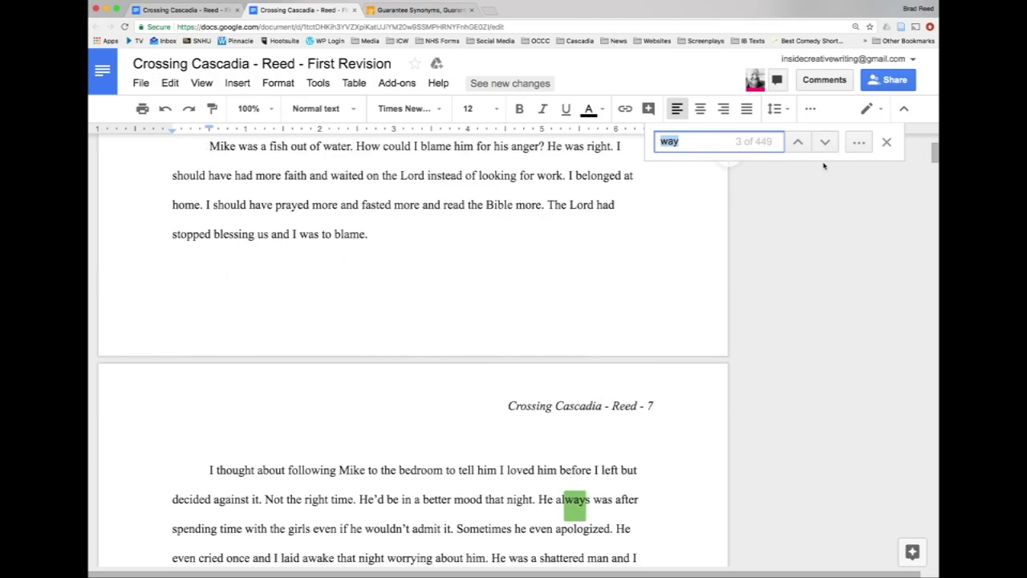
left_click(825, 143)
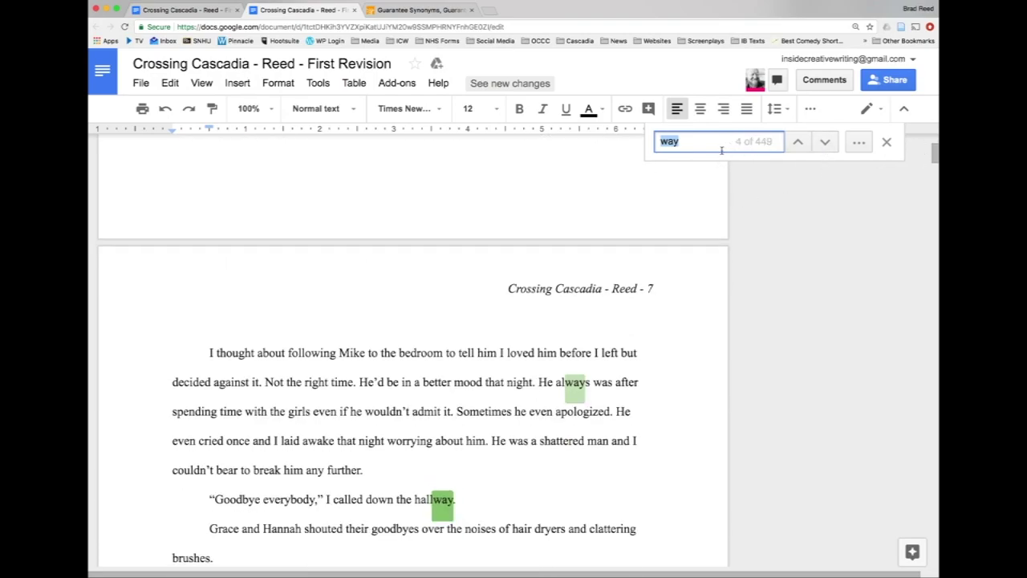
left_click(823, 143)
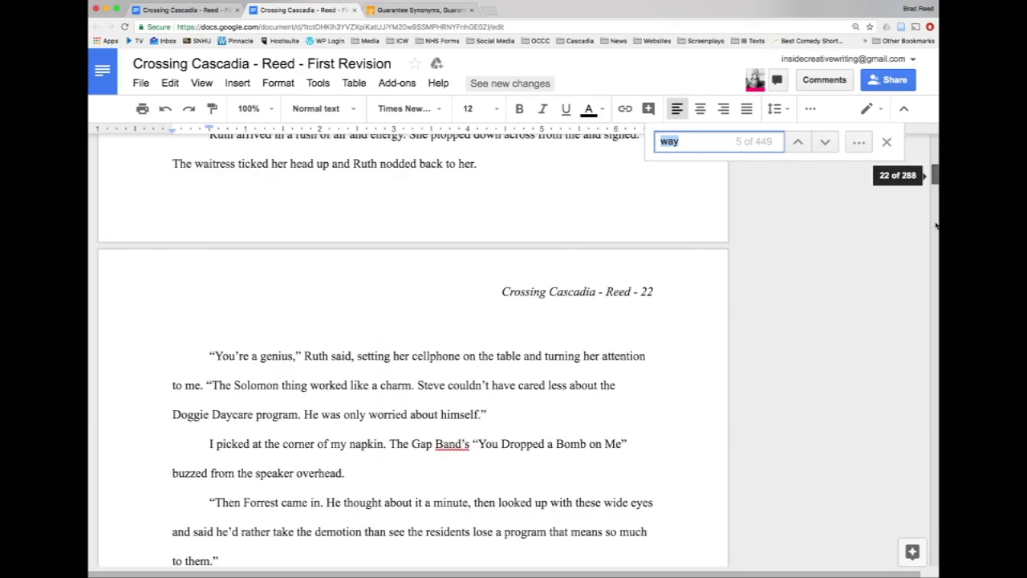
- On page 138, move the phrase "I gripped it hard" in front of "The branch found its way into my hand"
left_click_drag(936, 230, 933, 341)
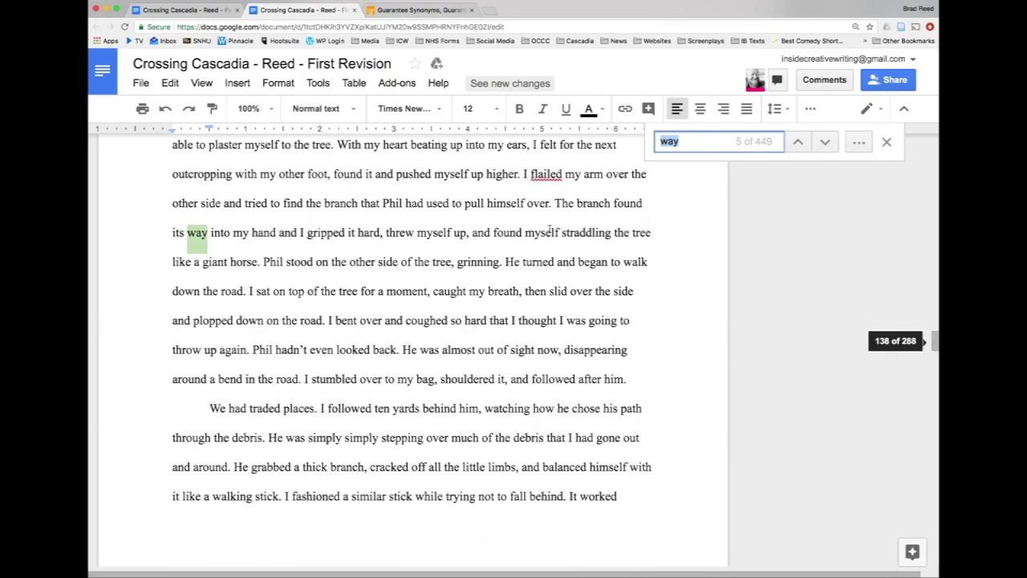
left_click(554, 203)
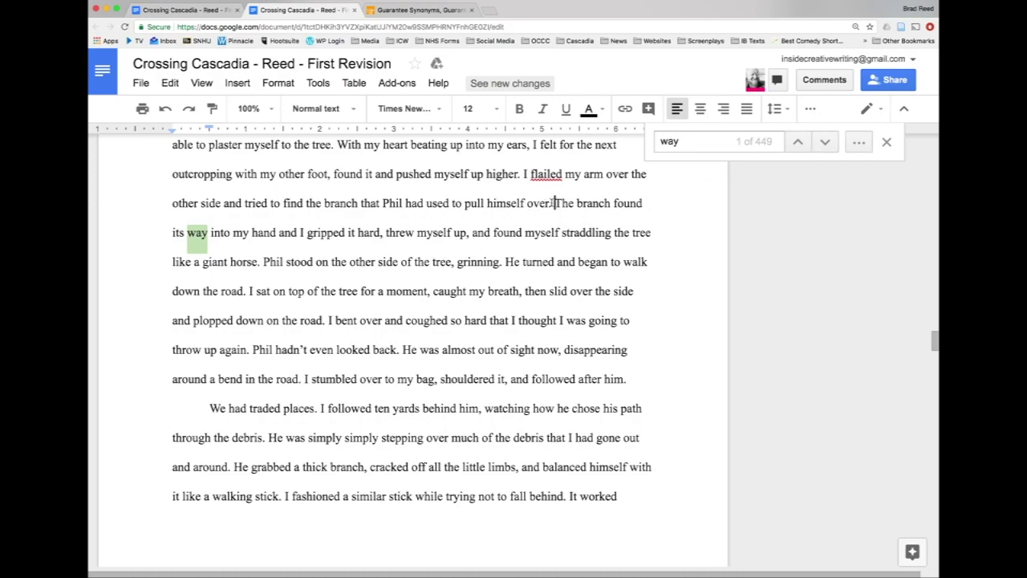
scroll(585, 215, "down", 1)
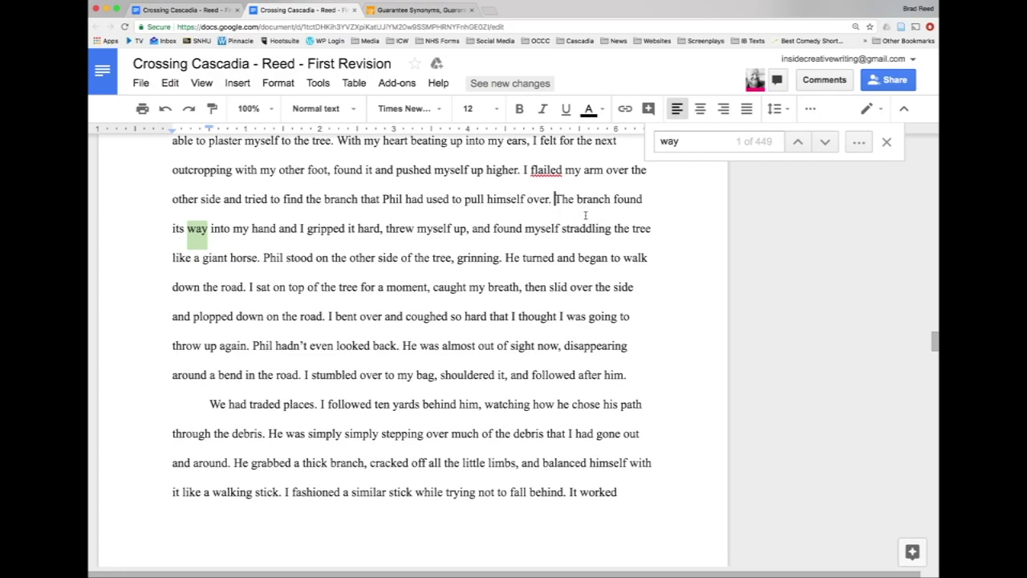
scroll(556, 199, "right", 1)
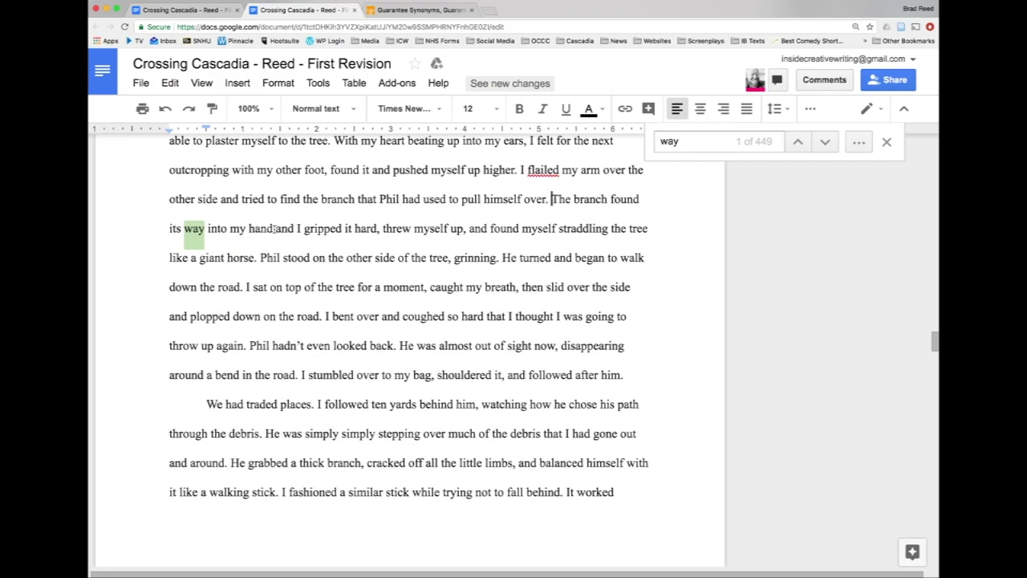
scroll(574, 232, "left", 1)
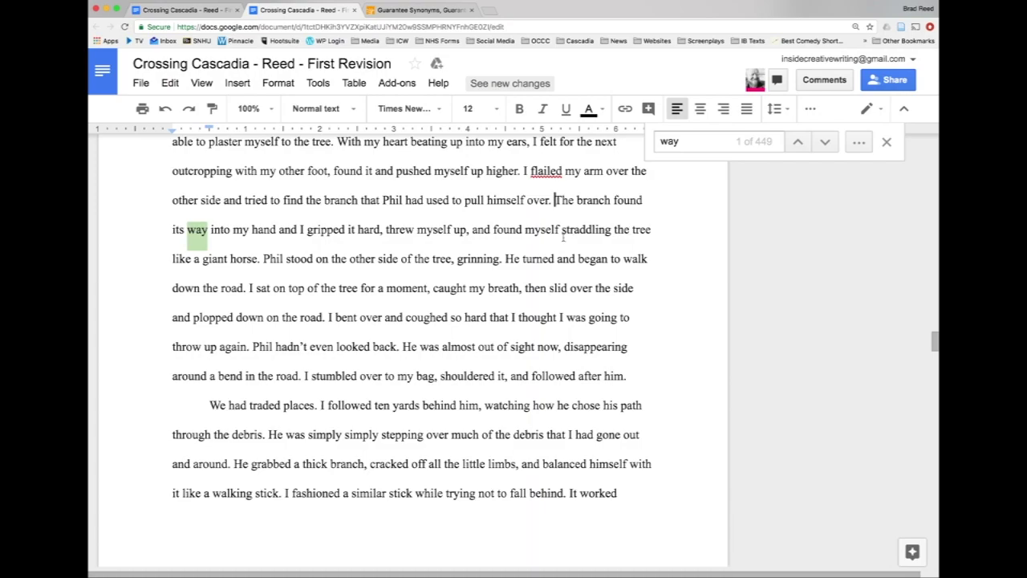
scroll(327, 264, "up", 1)
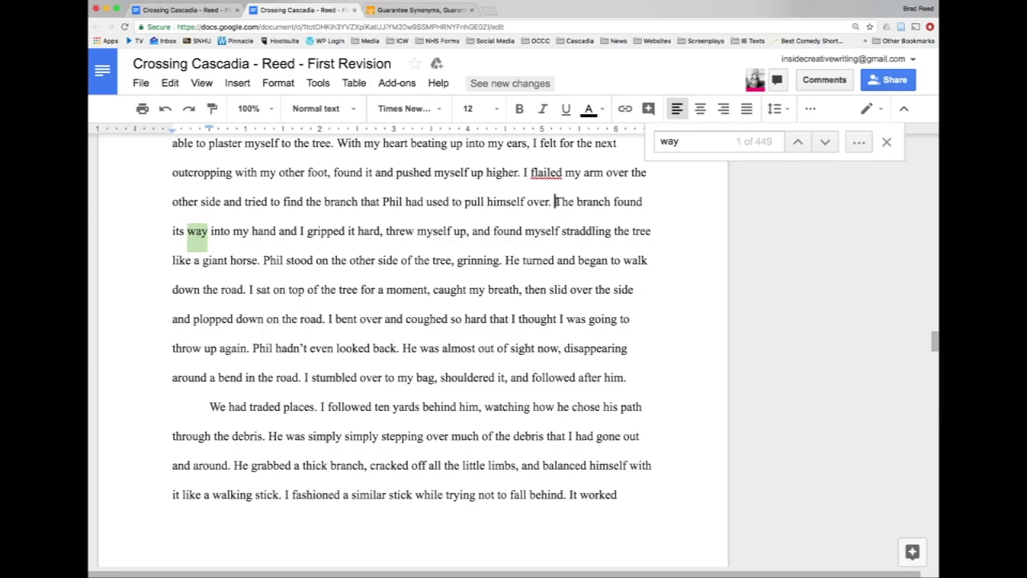
left_click_drag(556, 201, 580, 202)
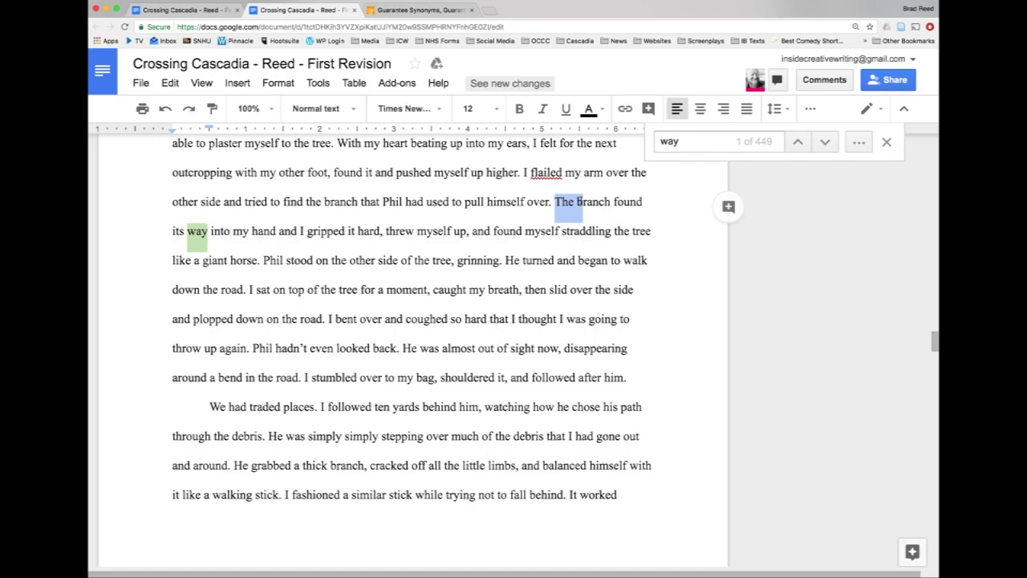
double_click(303, 231)
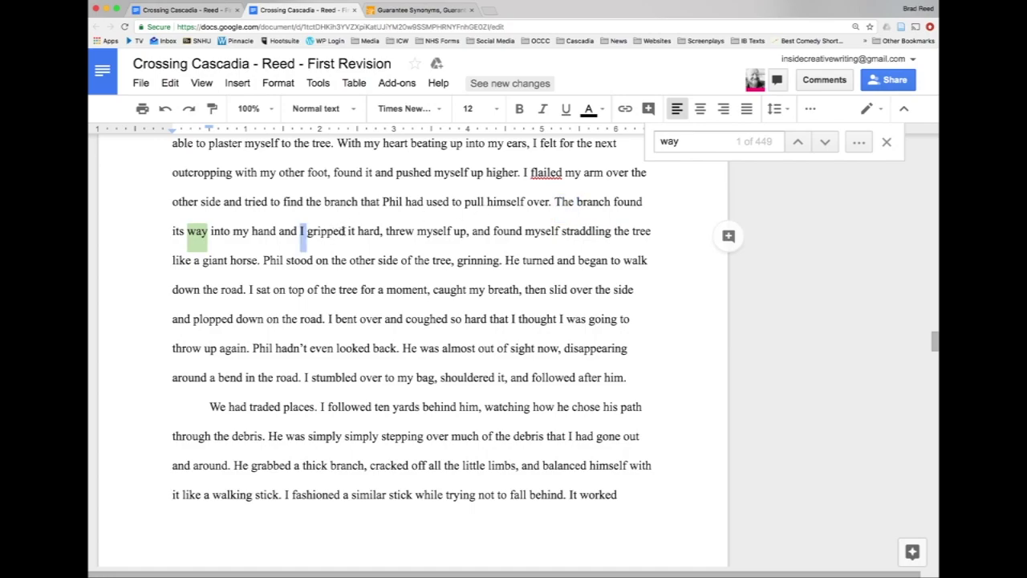
left_click_drag(346, 231, 380, 229)
key("ctrl+c")
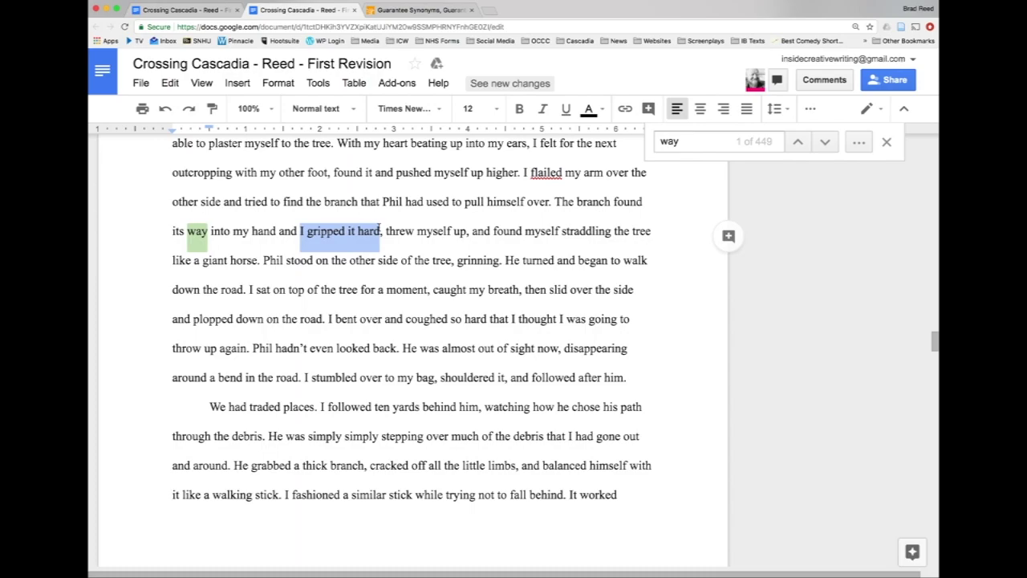
key("BackSpace")
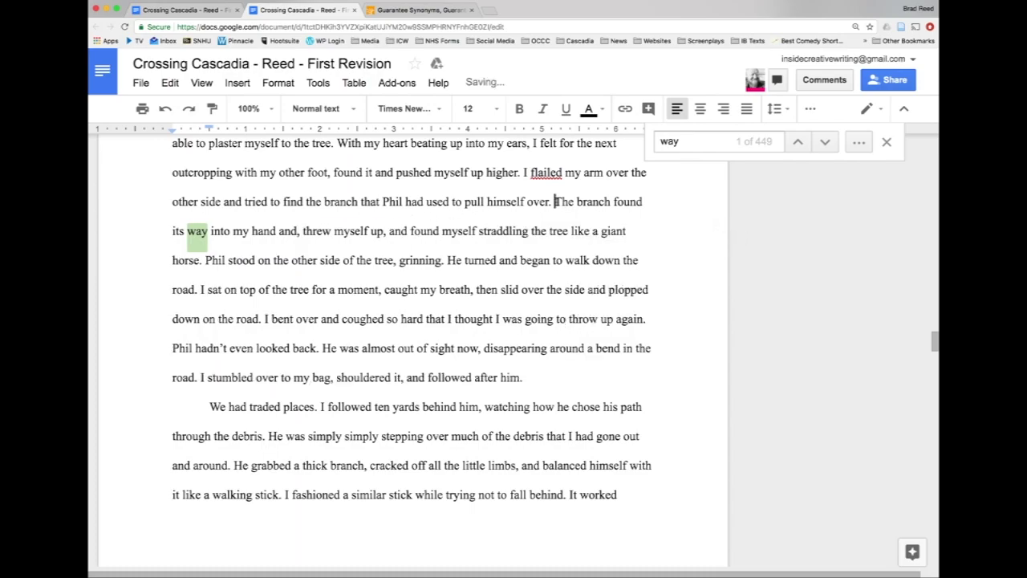
key("ctrl+v")
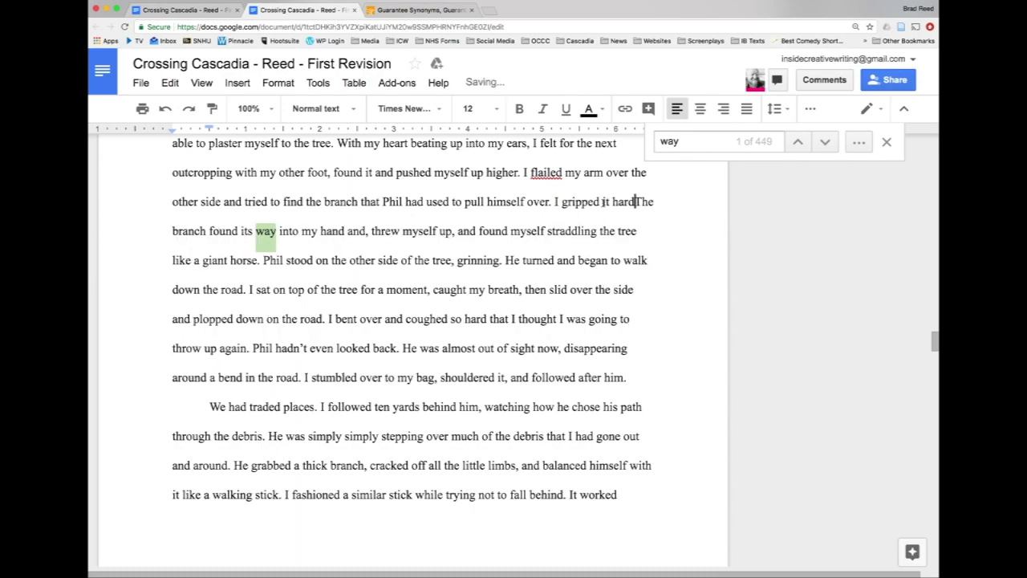
- Replace "it hard" and the following "The" with a single "the" so the sentence begins "I gripped the branch"
left_click_drag(603, 201, 639, 201)
type("the the")
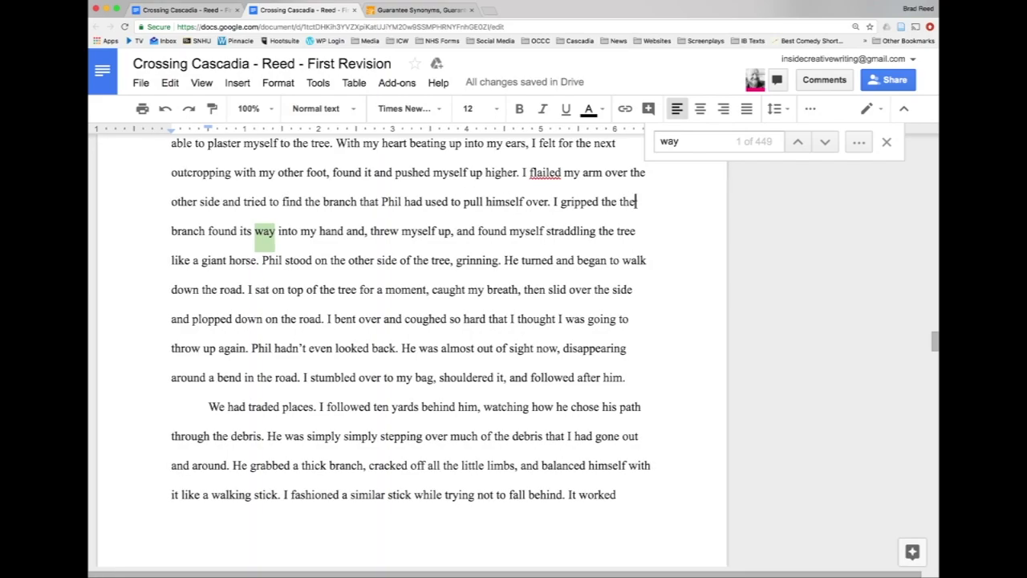
key("Delete")
key("Delete")
key("BackSpace")
key("BackSpace")
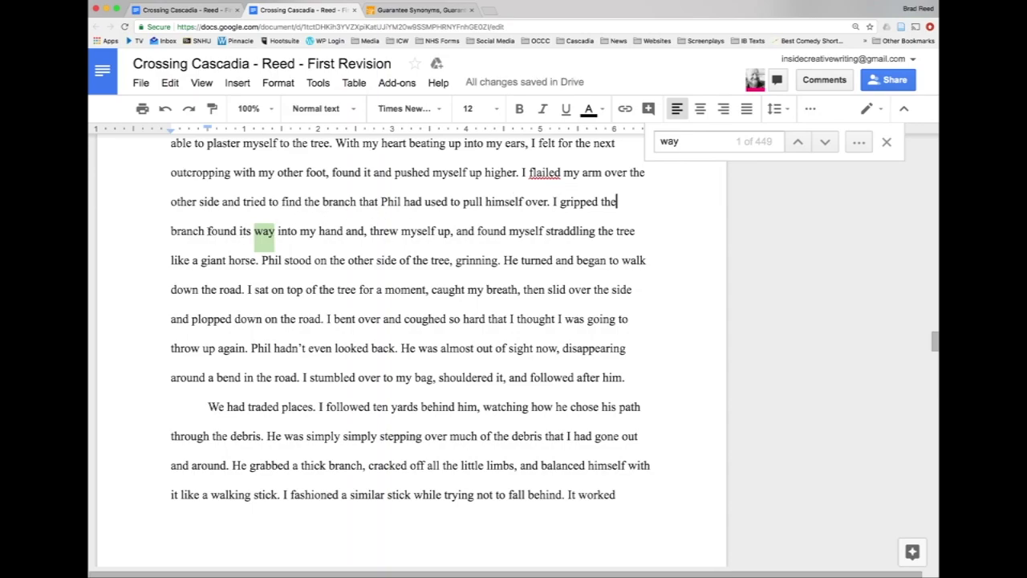
- Delete "found its way into my hand" and the comma after "and" so the sentence reads "I gripped the branch and threw myself up"
left_click_drag(207, 232, 238, 232)
left_click(301, 231)
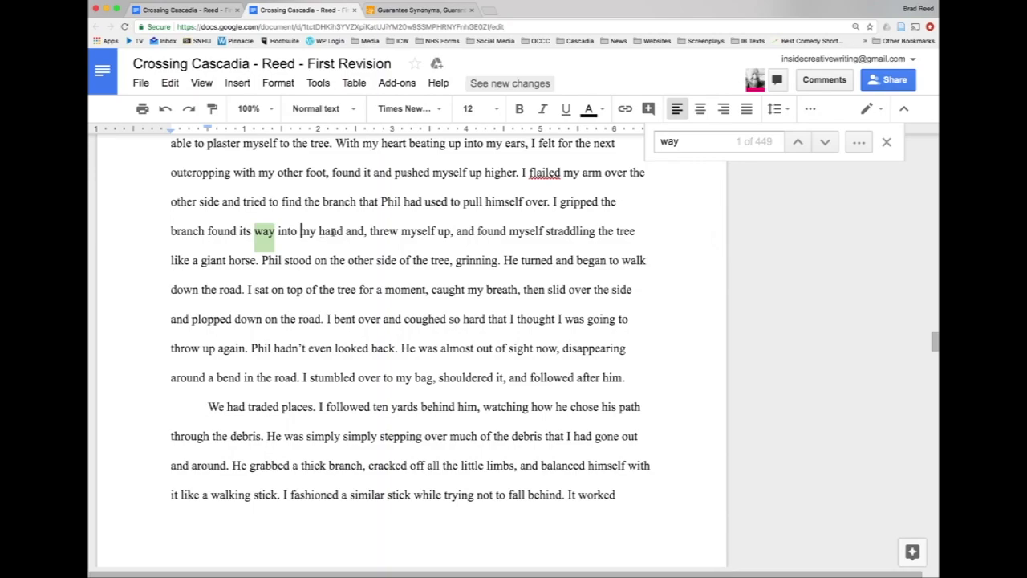
left_click_drag(344, 231, 207, 231)
key("BackSpace")
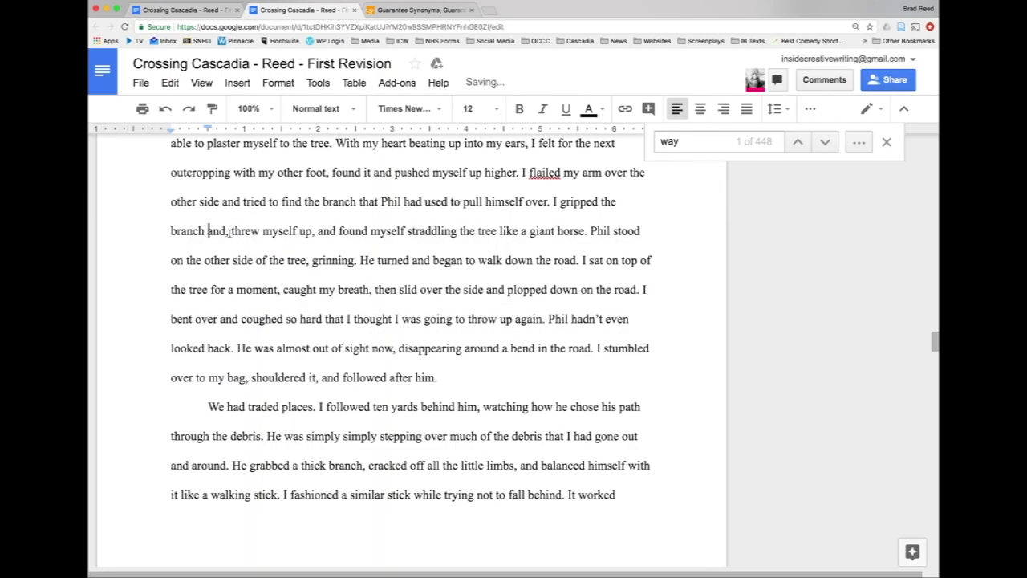
left_click(228, 231)
key("BackSpace")
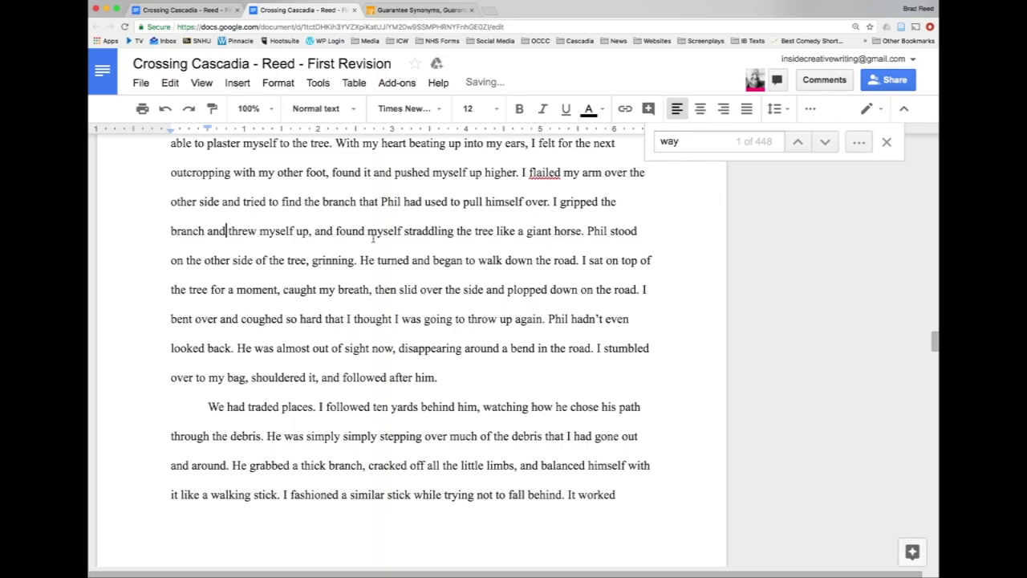
left_click(311, 231)
key("BackSpace")
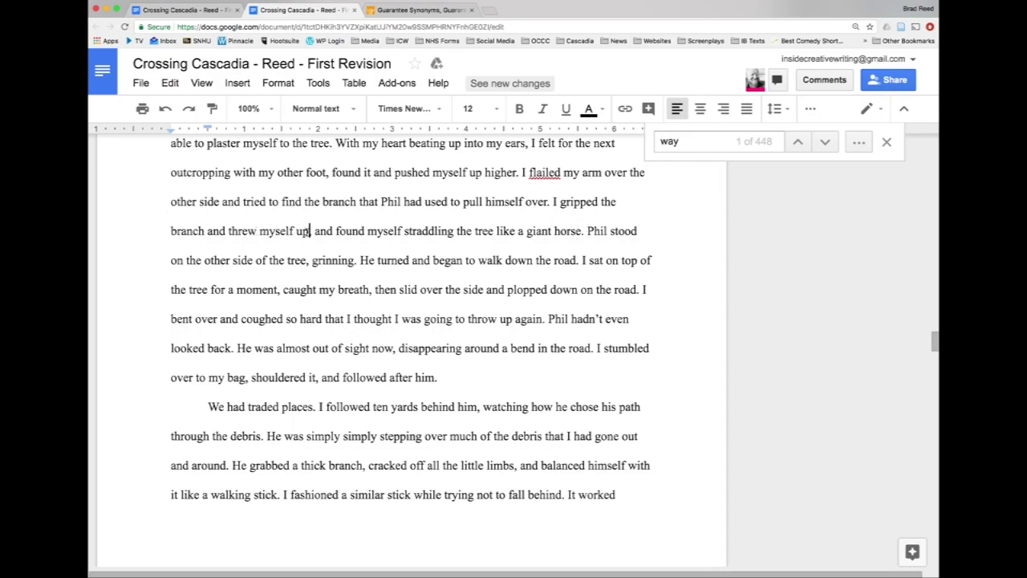
- Go to the next match of "way" on page 139 and read the paragraph about chanting the name Mo
double_click(303, 231)
left_click_drag(684, 145, 658, 142)
key("Return")
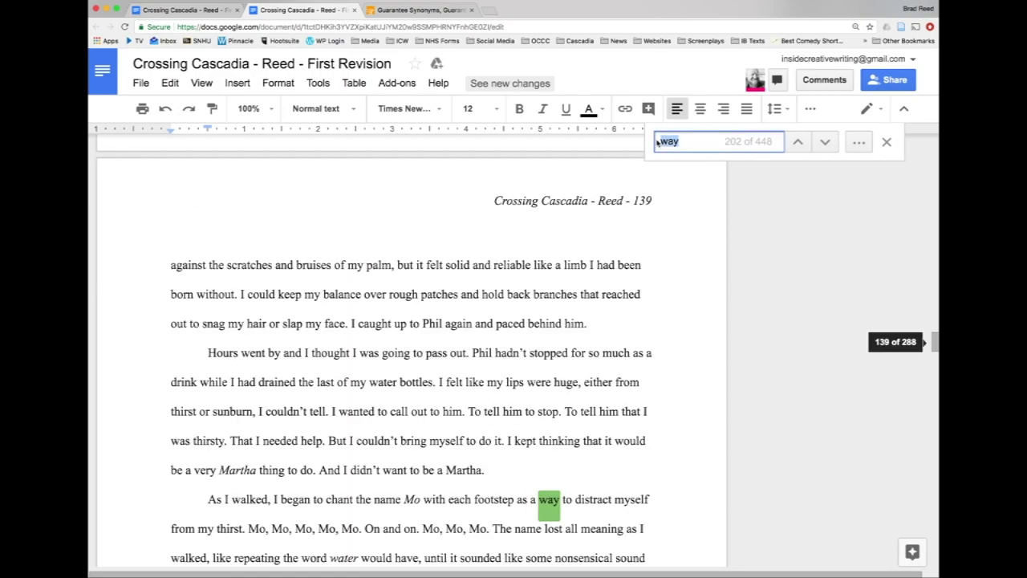
scroll(704, 201, "down", 5)
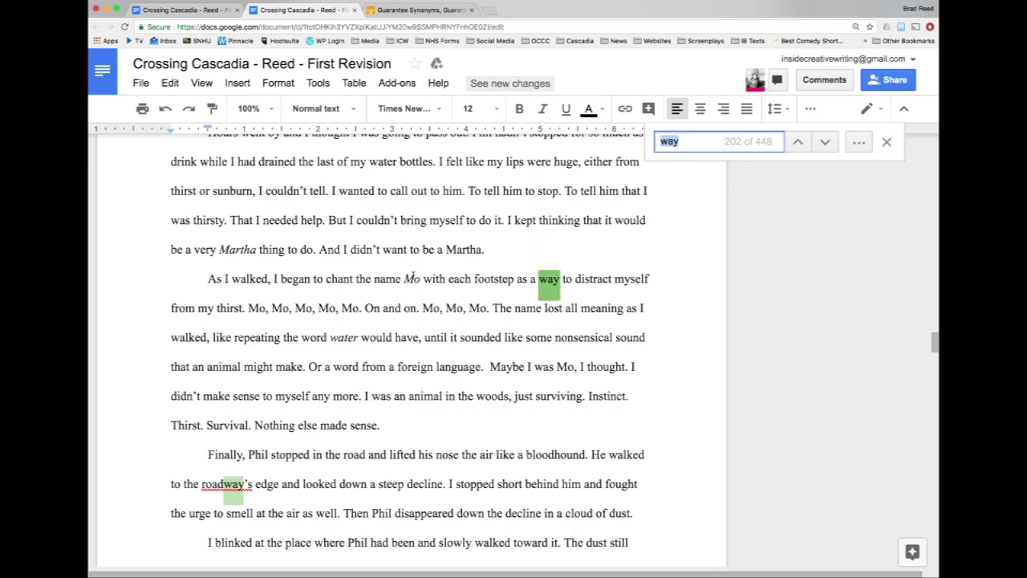
left_click_drag(247, 308, 359, 308)
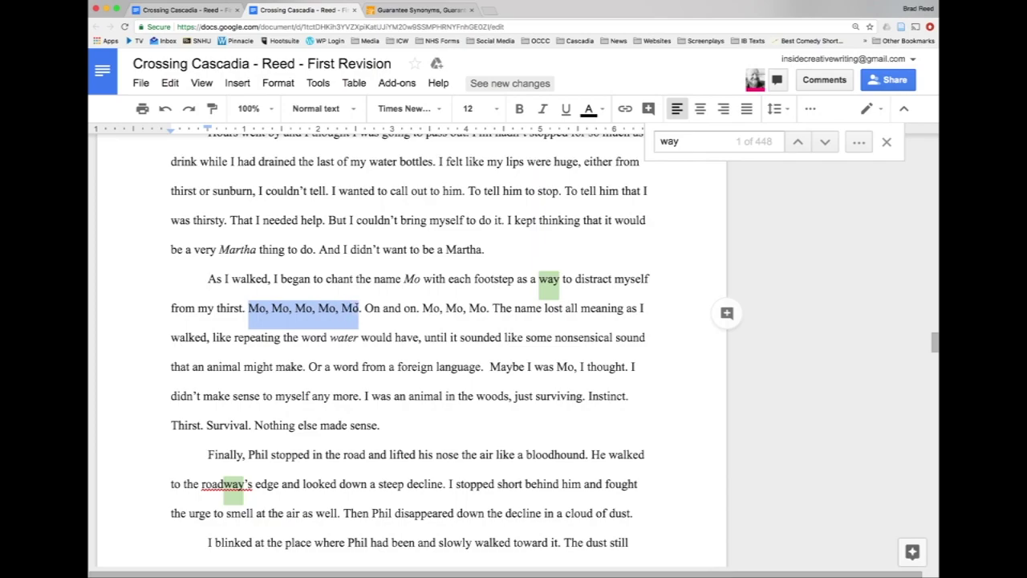
left_click(319, 308)
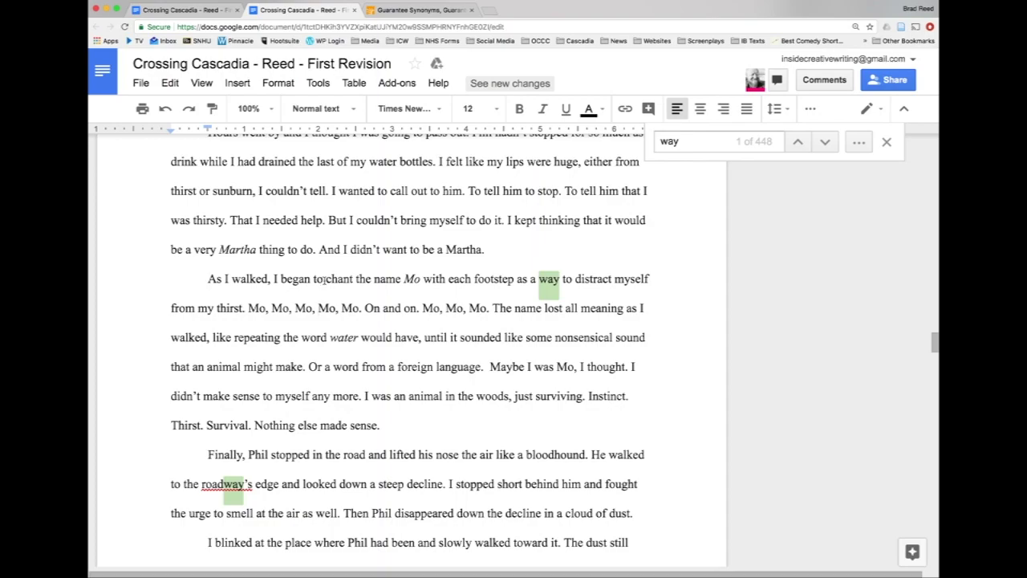
- Change "began to chant" to "chanted" in the sentence starting "As I walked"
left_click_drag(326, 279, 283, 279)
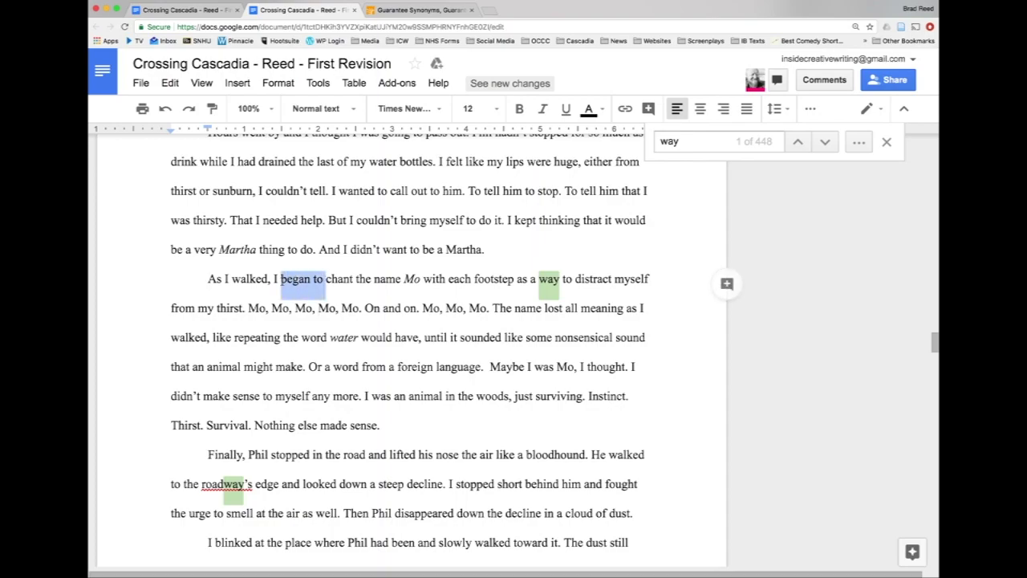
key("BackSpace")
key("Right")
key("Right")
key("Right")
key("Right")
key("Right")
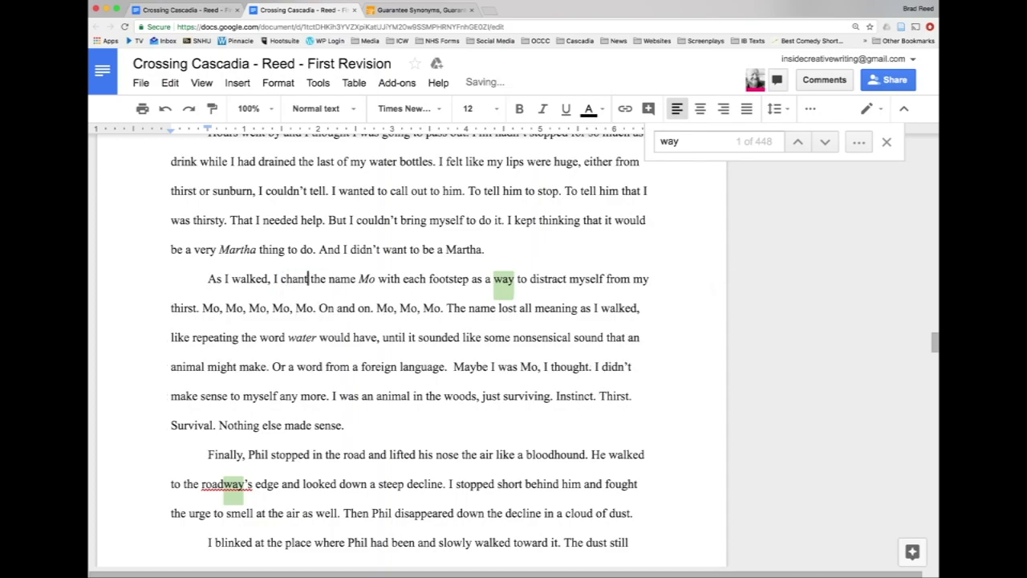
type("ed")
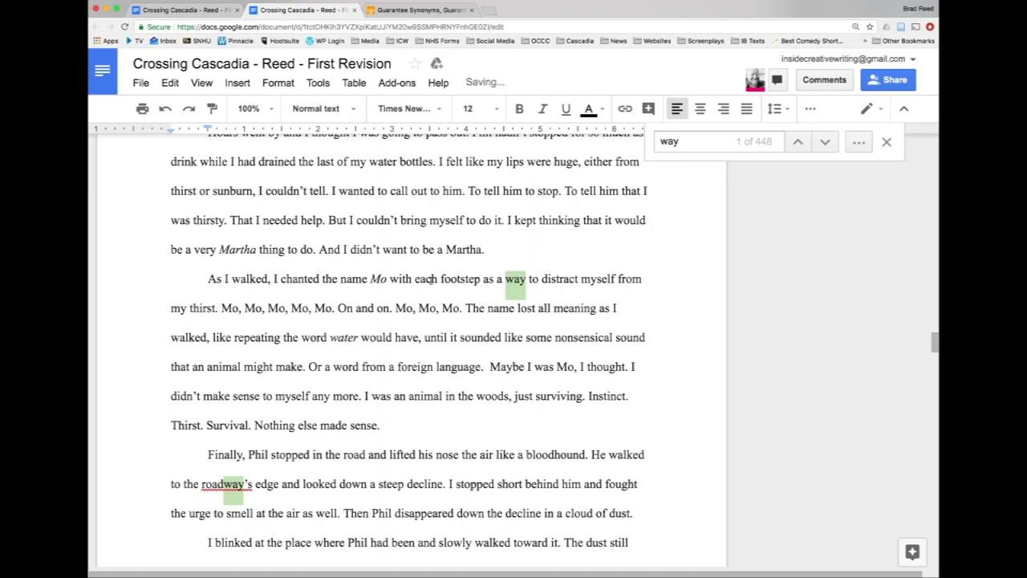
- Delete "as a way" and "my" so the sentence ends "with each footstep to distract myself from thirst"
left_click_drag(528, 278, 484, 279)
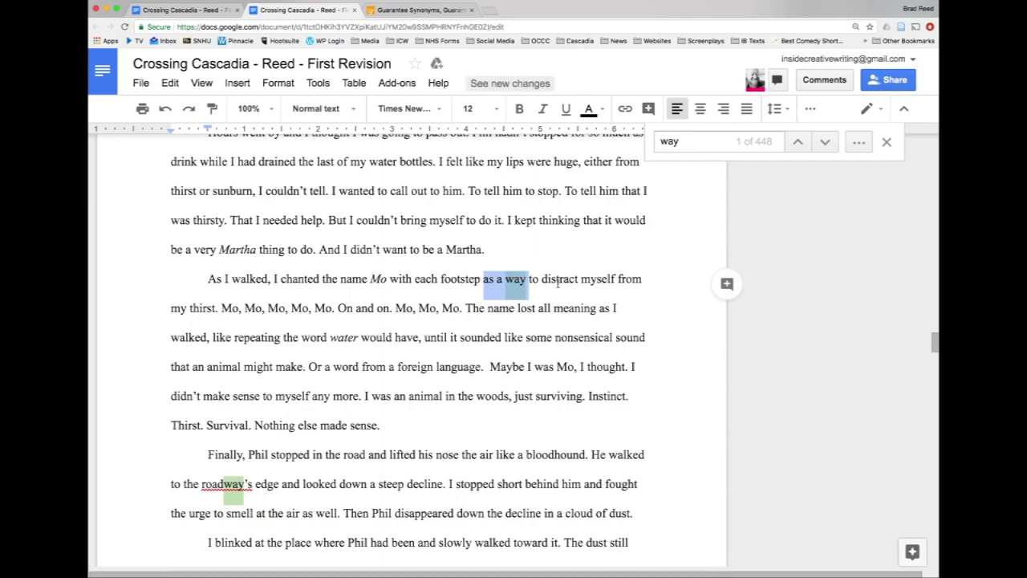
key("BackSpace")
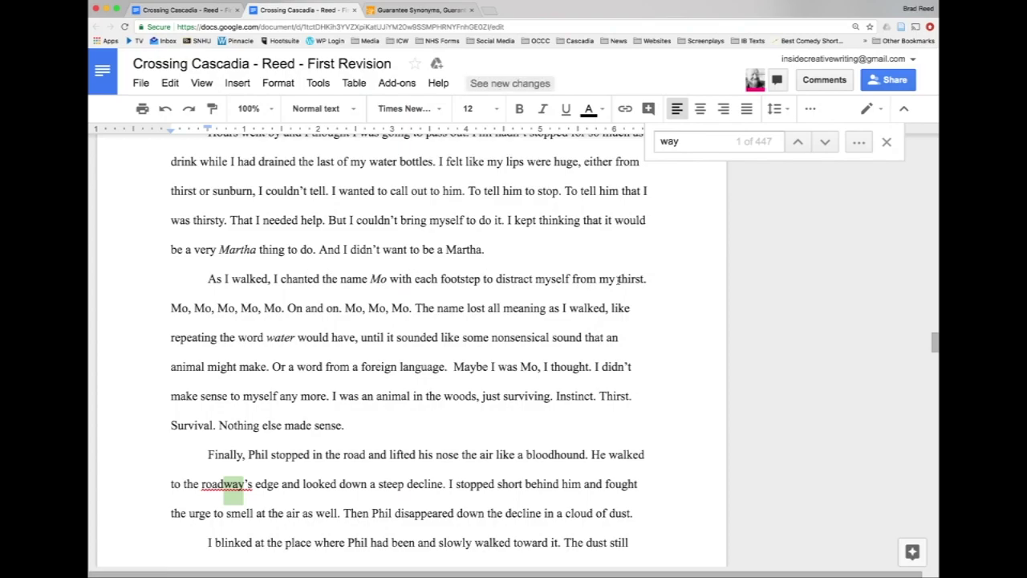
left_click_drag(618, 278, 598, 280)
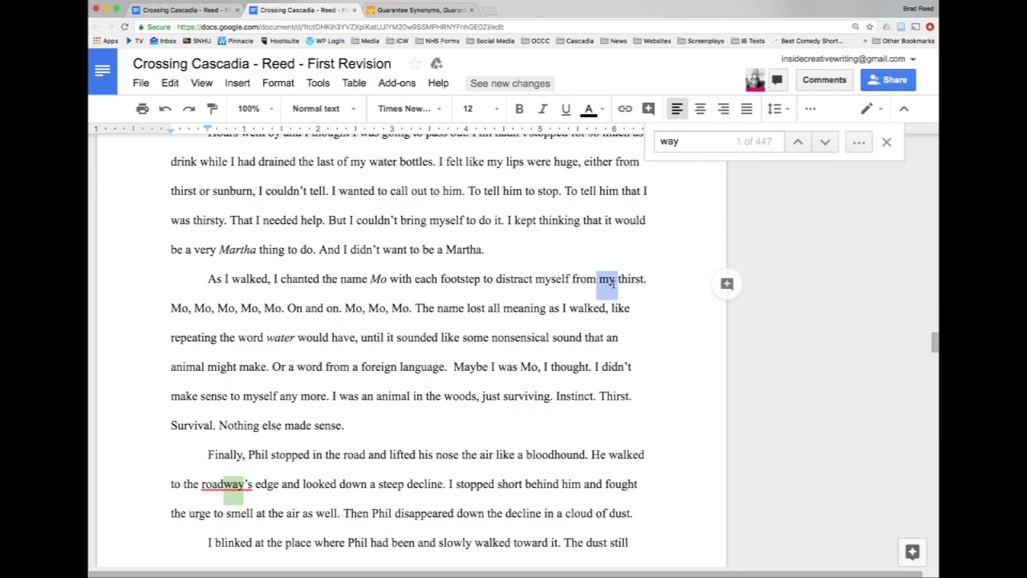
key("BackSpace")
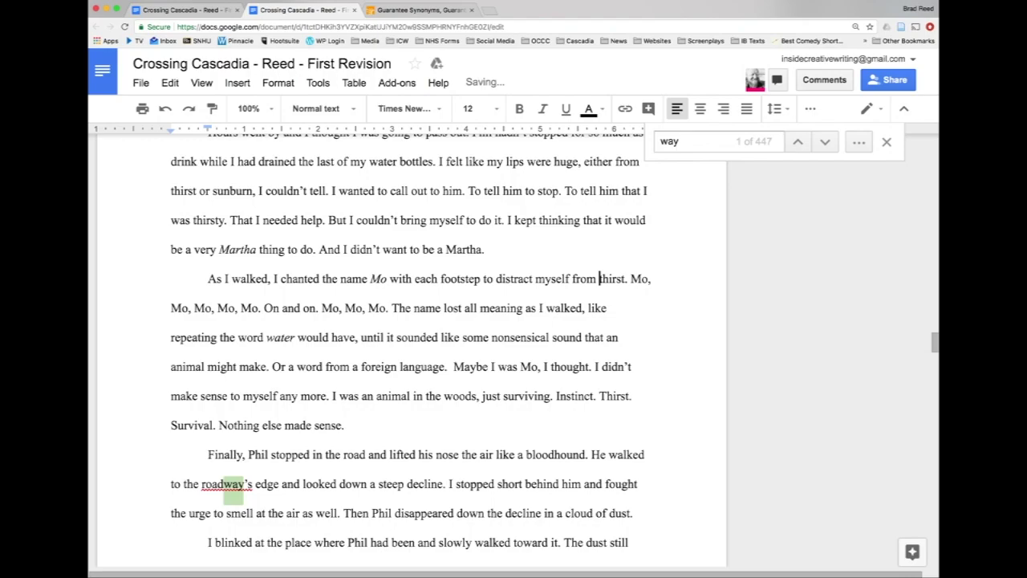